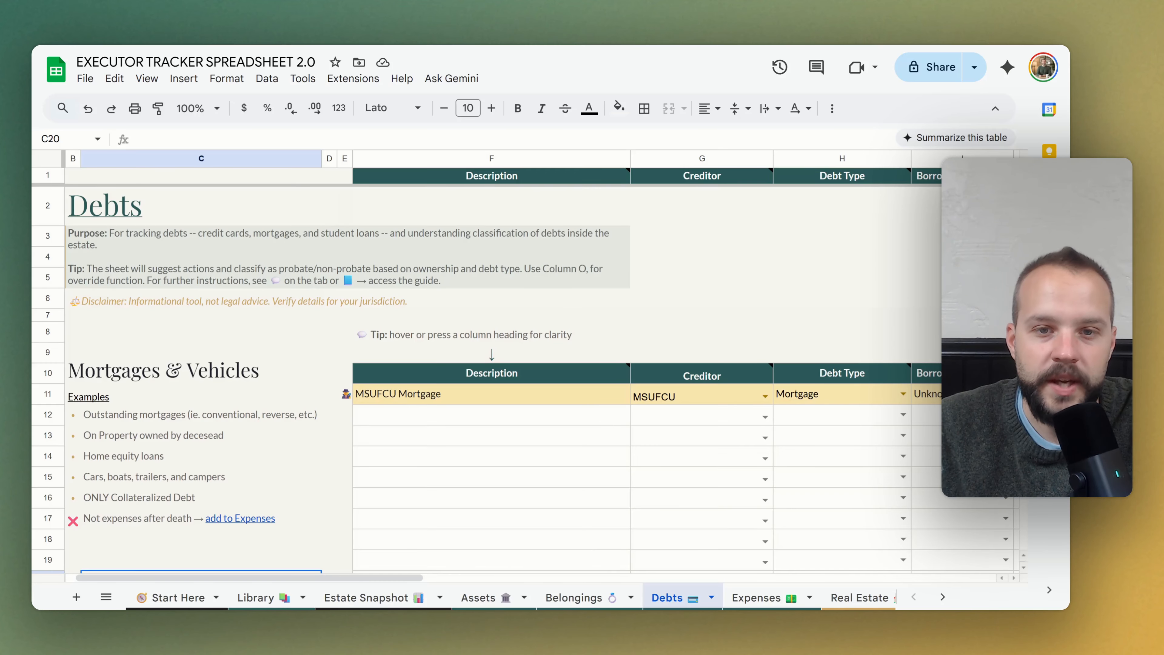
Look through the Debts sheet's Mortgages & Vehicles, Unsecured Debt, Student Loans, Other Debts and Taxes sections and their example lists
scroll(221, 306, down, 10)
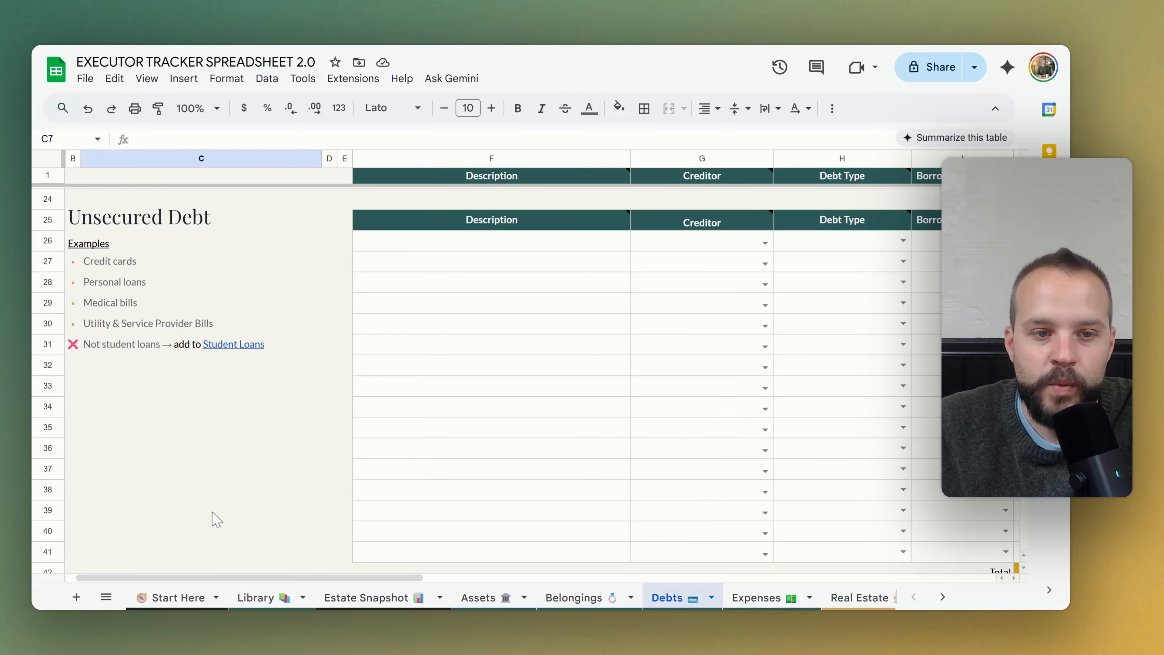
drag(301, 578, 287, 578)
scroll(275, 476, up, 10)
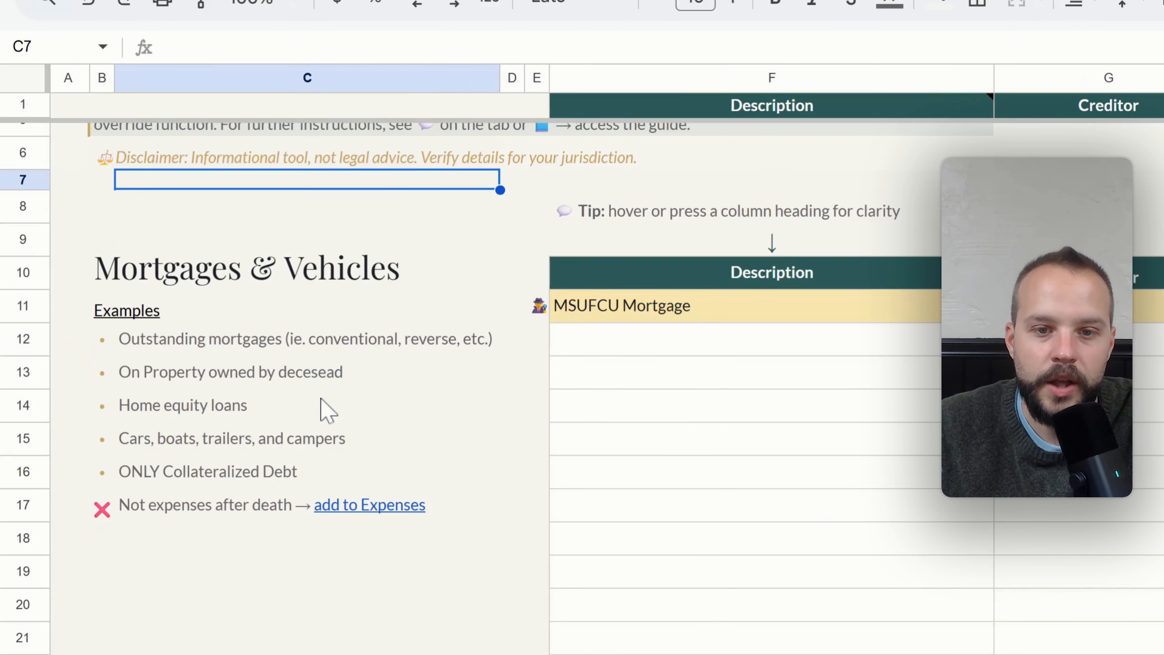
scroll(324, 410, down, 5)
scroll(323, 408, down, 2)
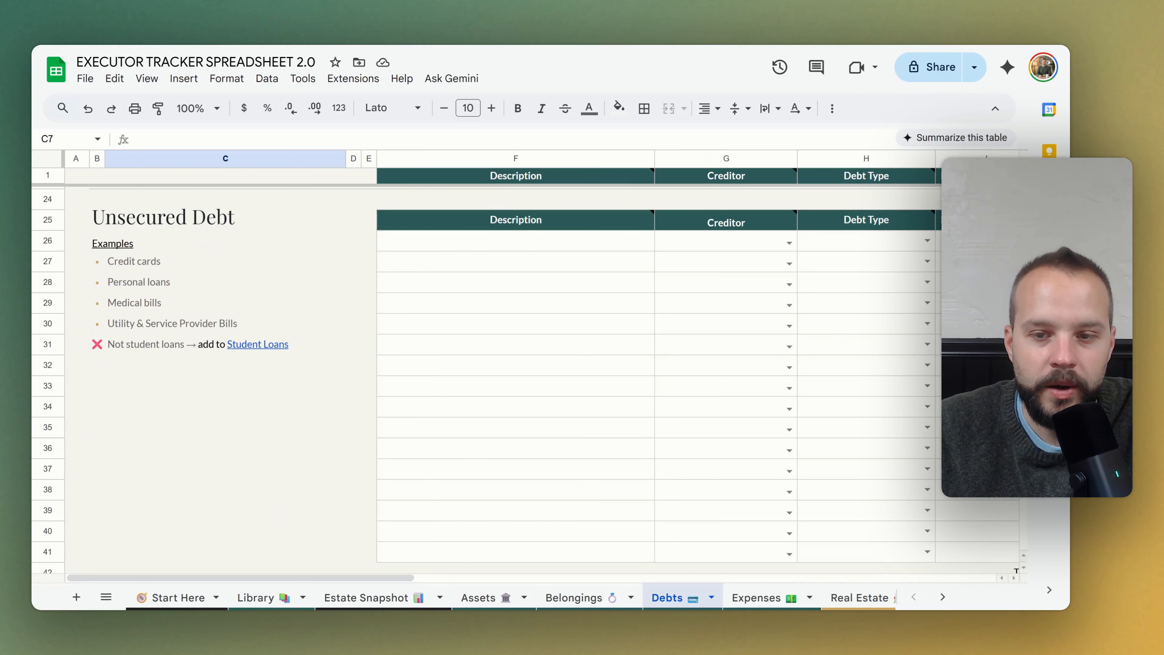
scroll(238, 366, down, 7)
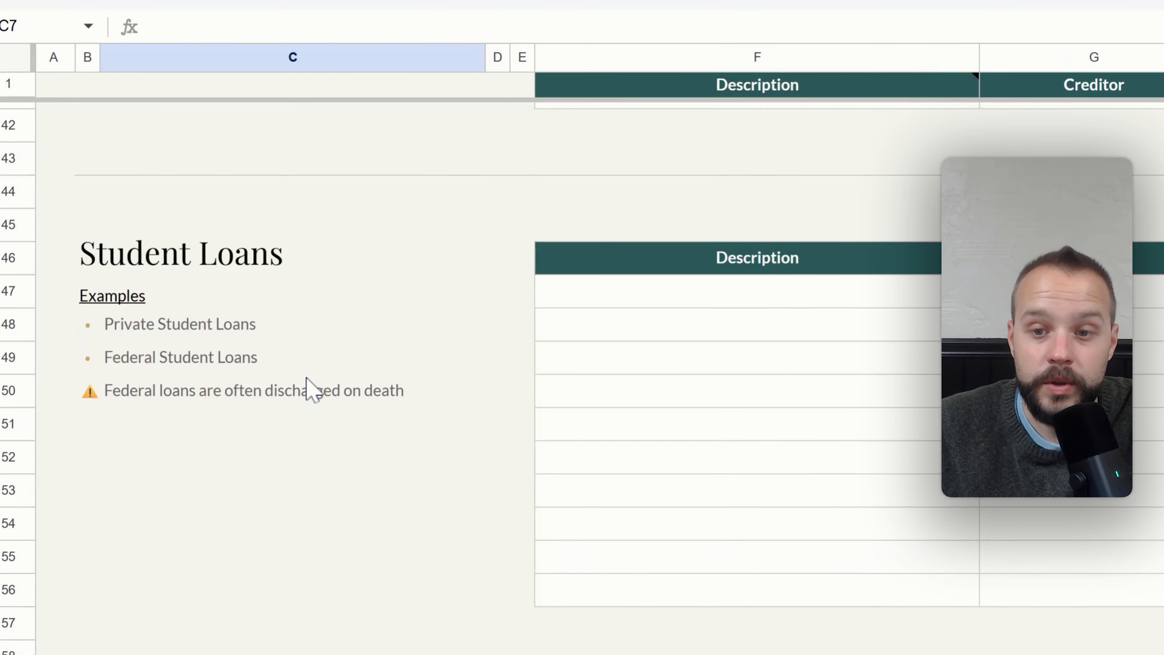
scroll(306, 390, down, 5)
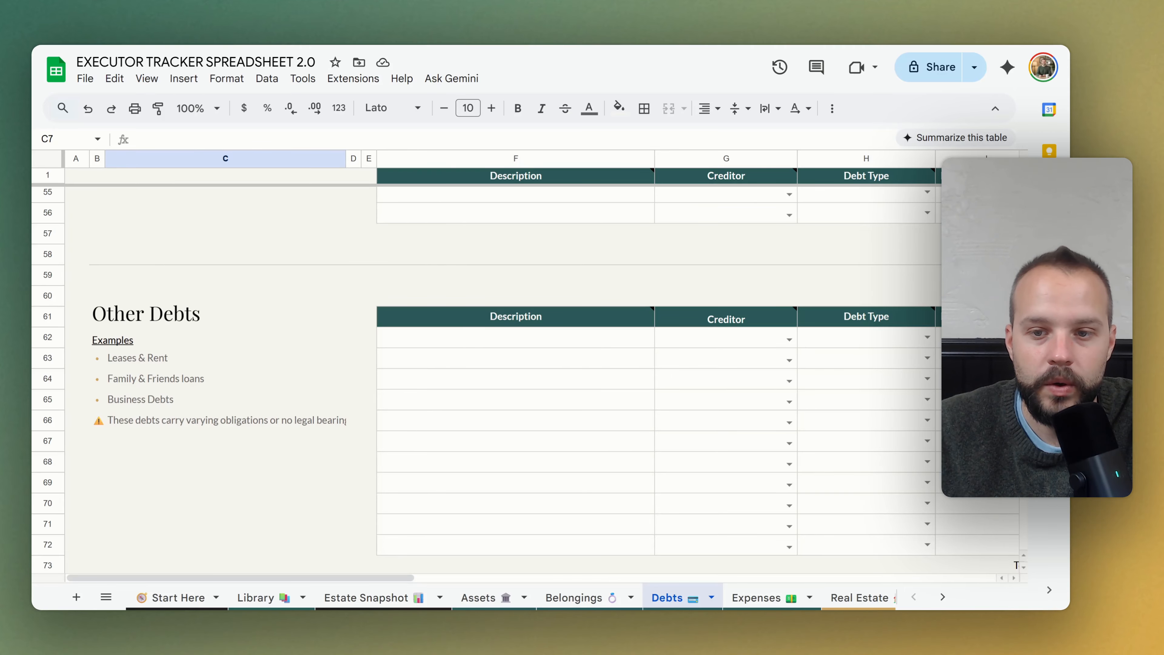
scroll(237, 366, down, 4)
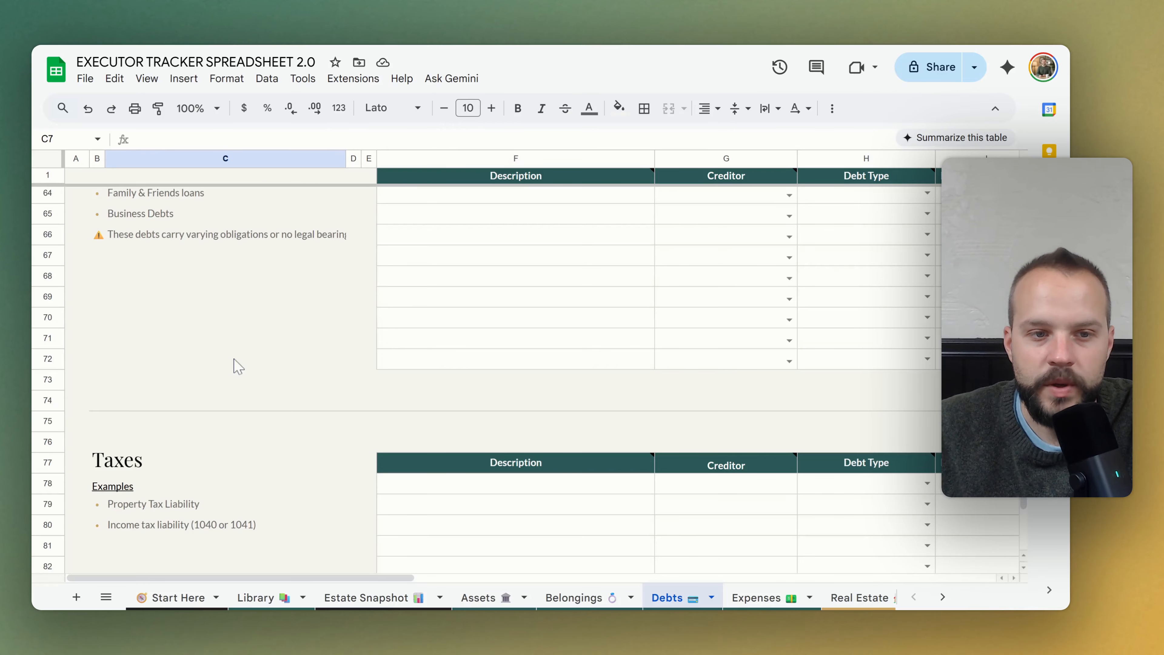
scroll(237, 366, up, 2)
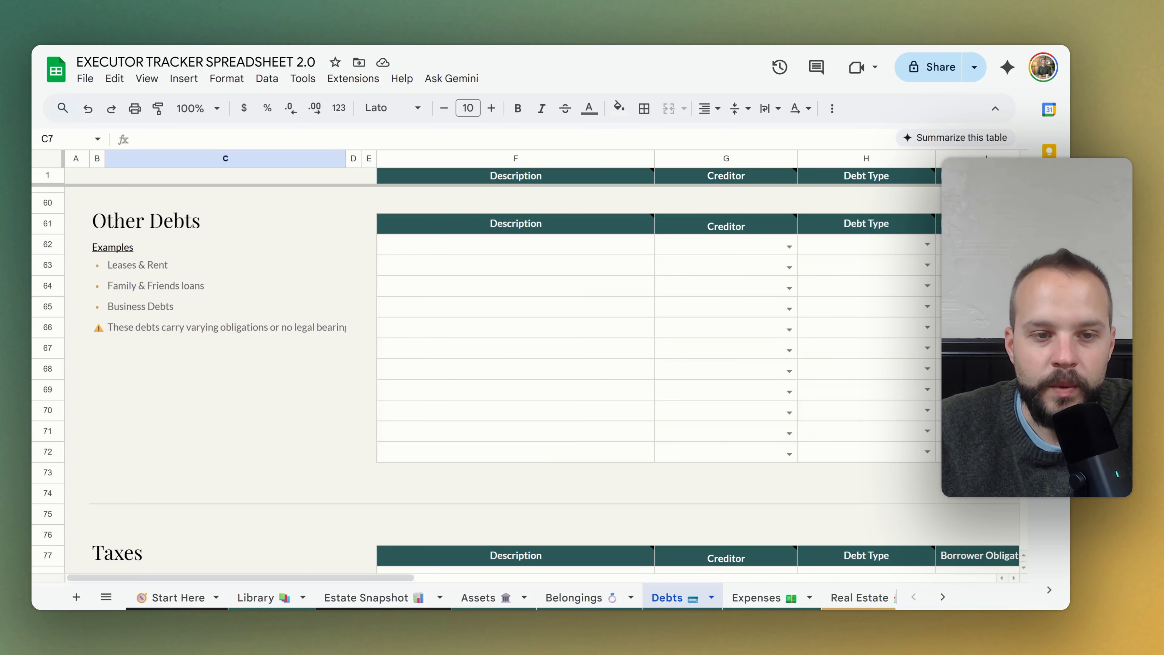
click(233, 357)
scroll(238, 362, down, 3)
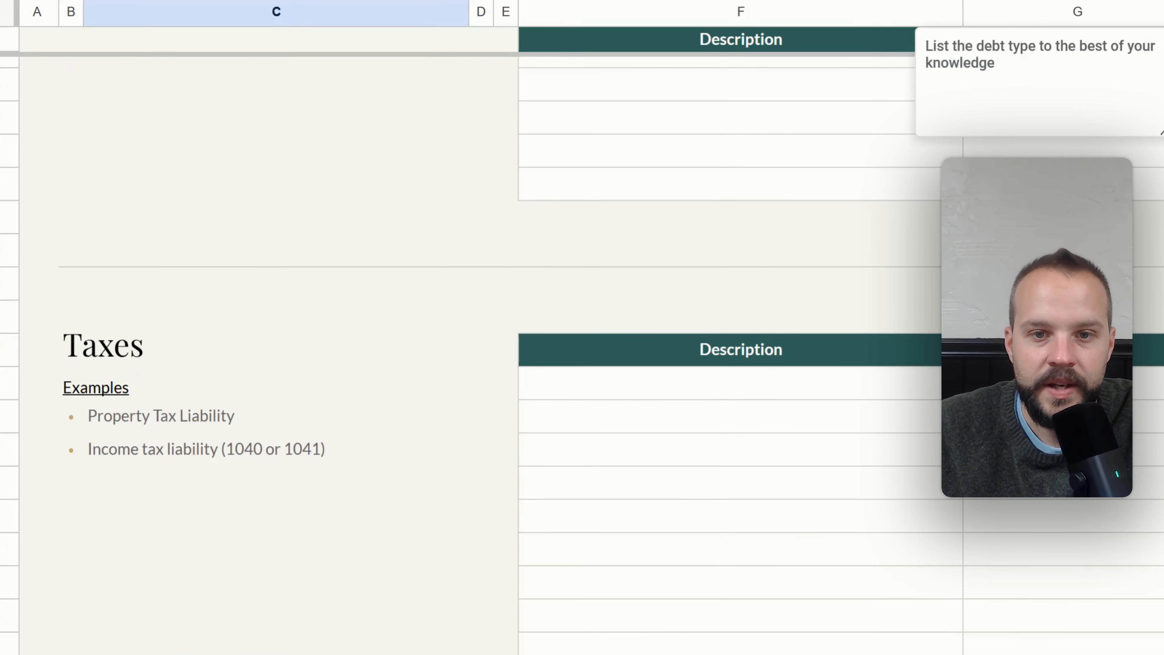
scroll(299, 390, up, 10)
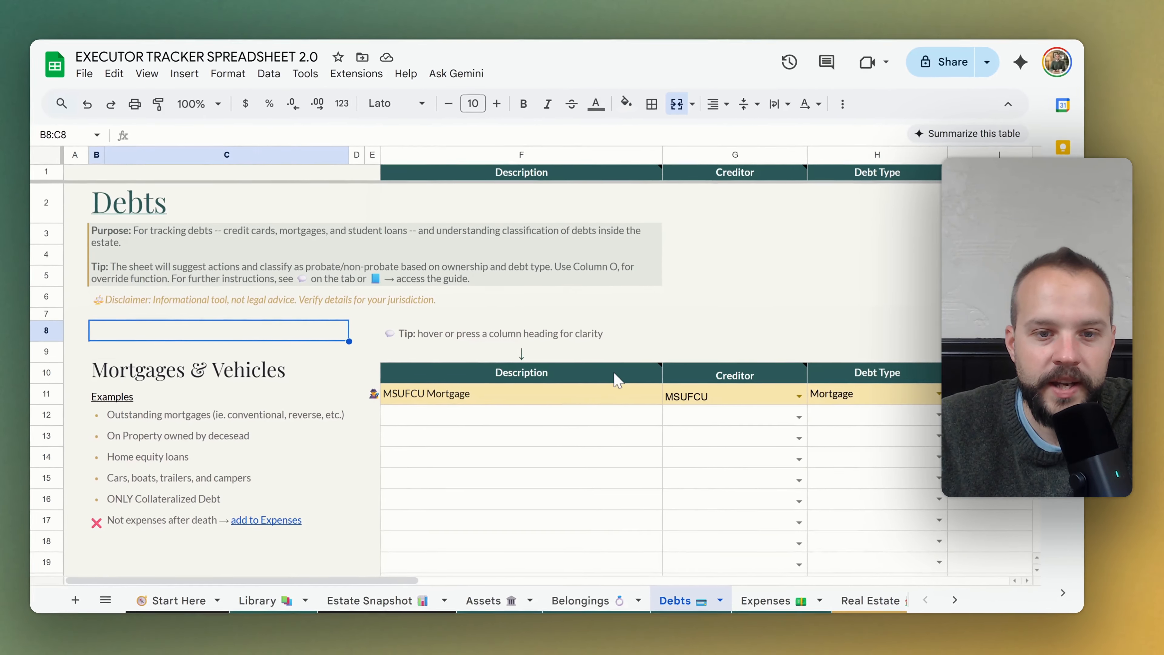
Set the debt type of the MSUFCU Mortgage entry in row 11 to Unknown / Verify
click(803, 397)
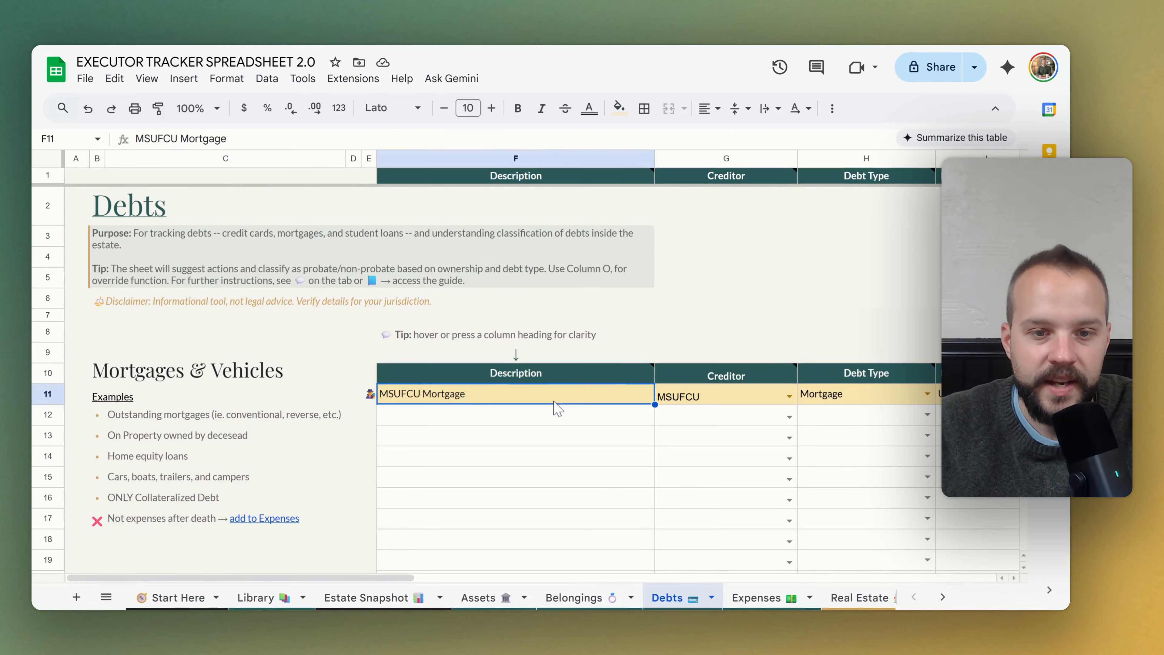
scroll(557, 408, down, 2)
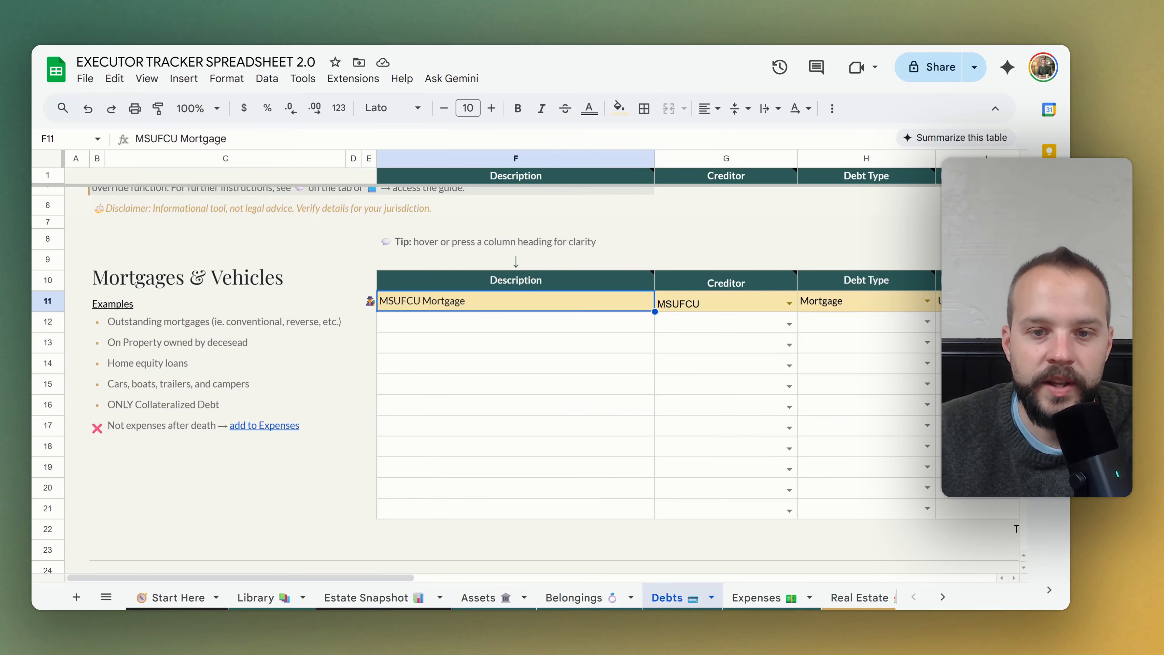
key(Right)
key(Right)
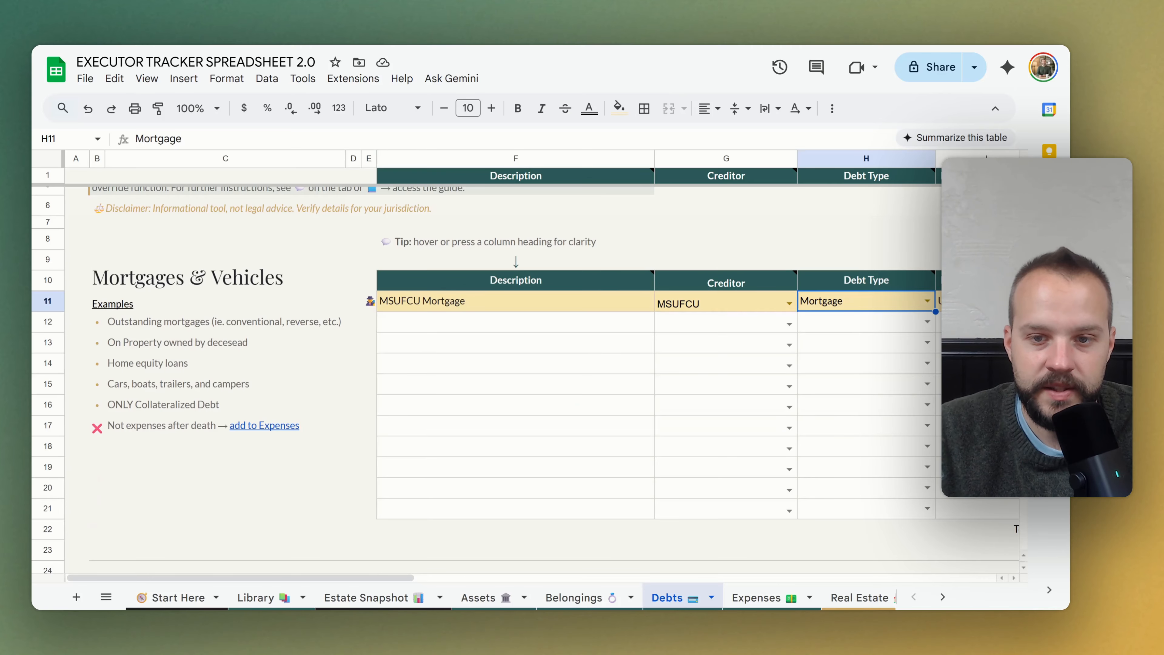
click(1017, 581)
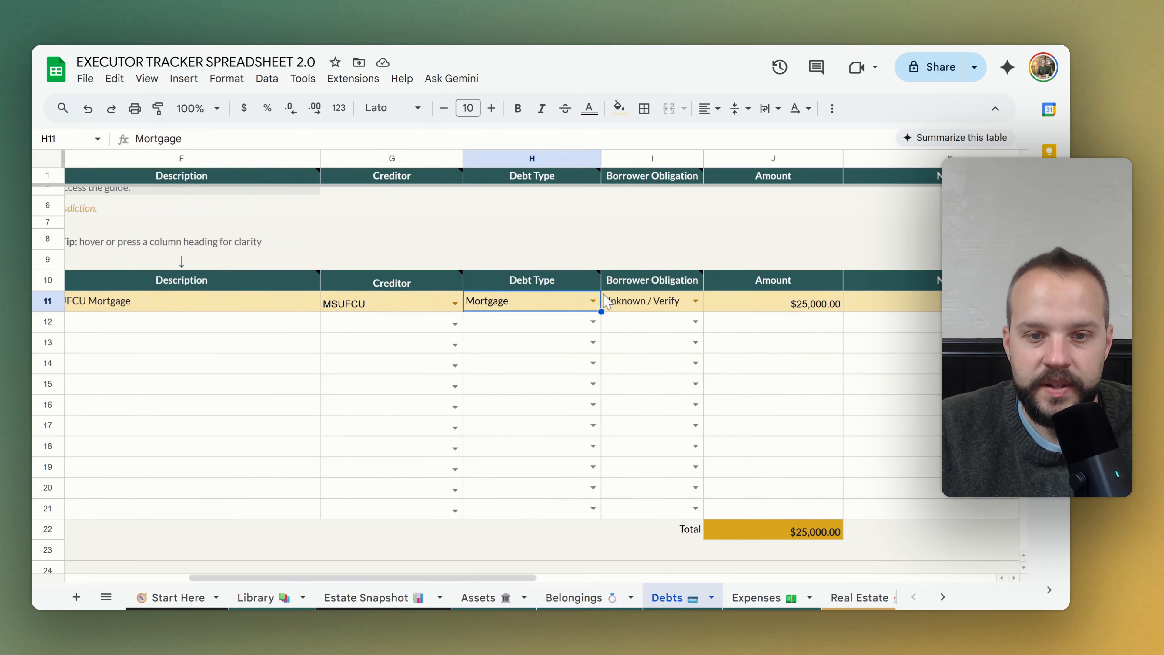
click(593, 300)
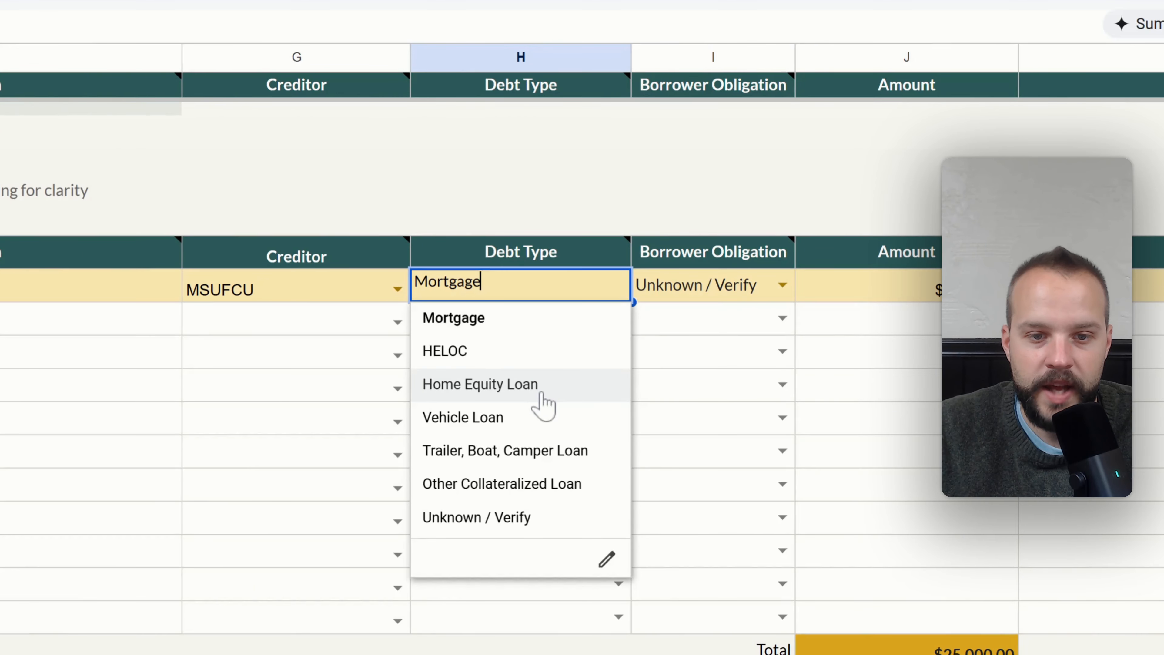
click(526, 517)
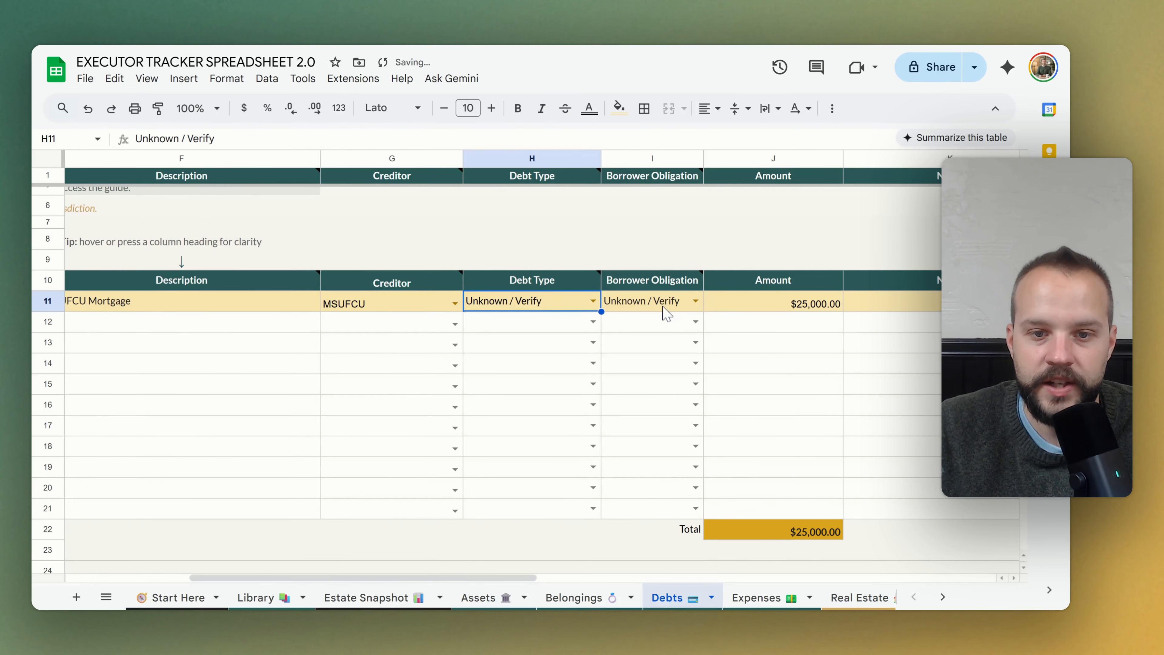
Clear the borrower obligation and the status of the MSUFCU Mortgage entry in row 11
click(663, 308)
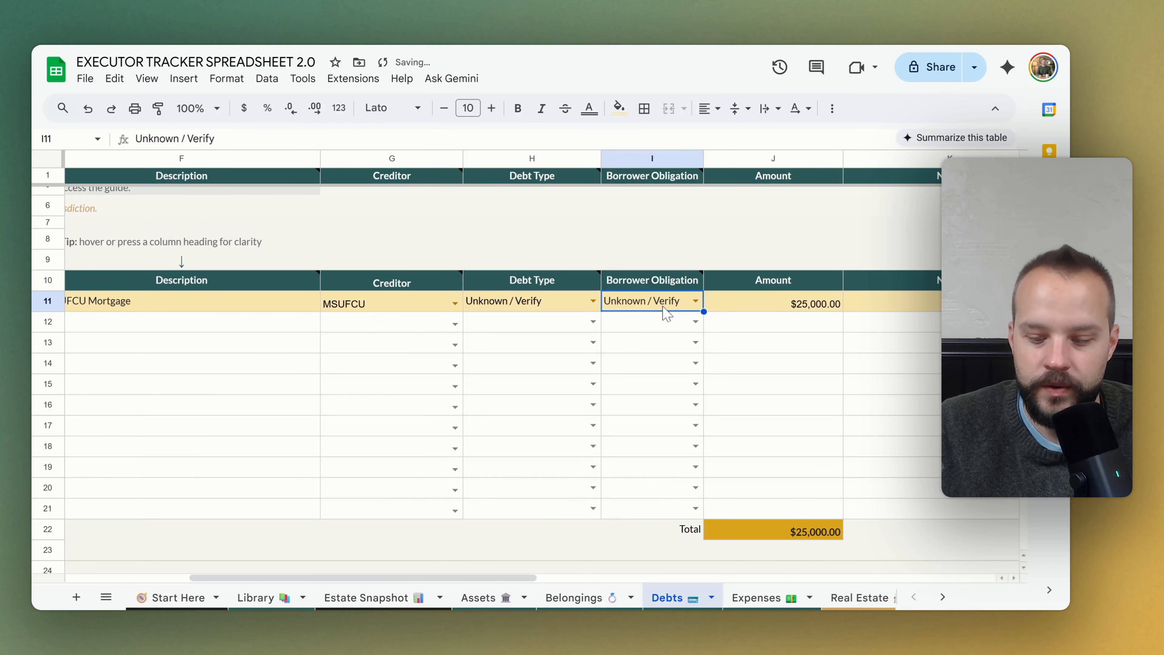
key(Delete)
key(Tab)
key(Tab)
key(Tab)
key(Tab)
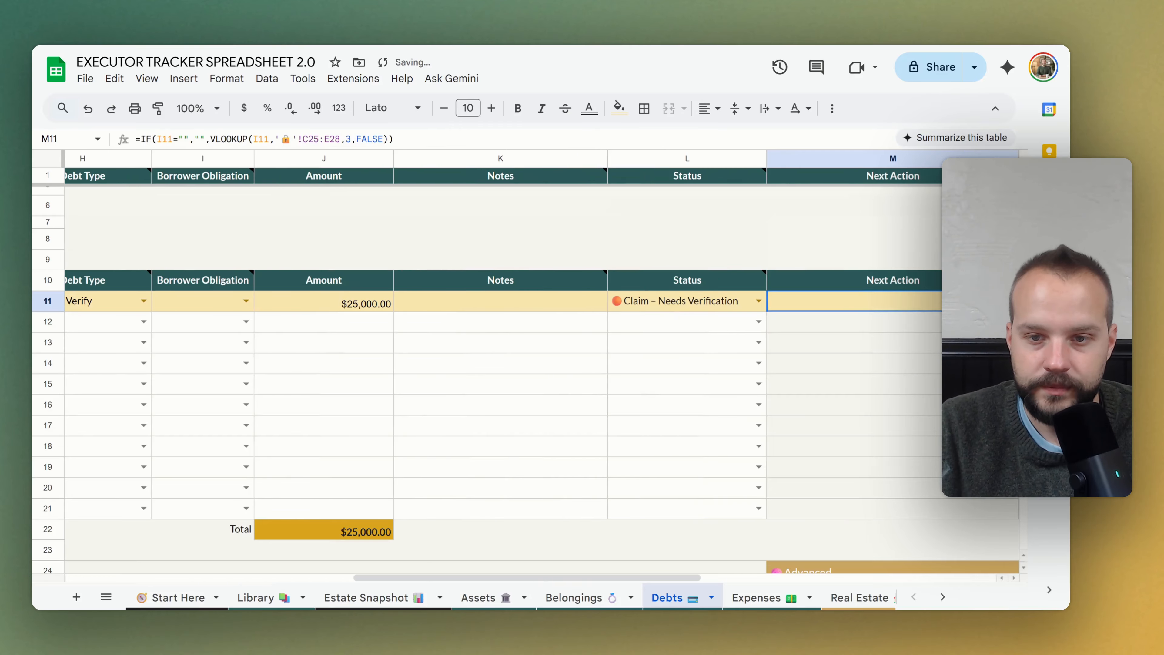
key(shift+Tab)
key(Delete)
Set the debt type of the MSUFCU Mortgage entry in row 11 to Mortgage
key(shift+Tab)
key(shift+Tab)
key(shift+Tab)
key(shift+Tab)
key(shift+Tab)
key(shift+Tab)
key(shift+Tab)
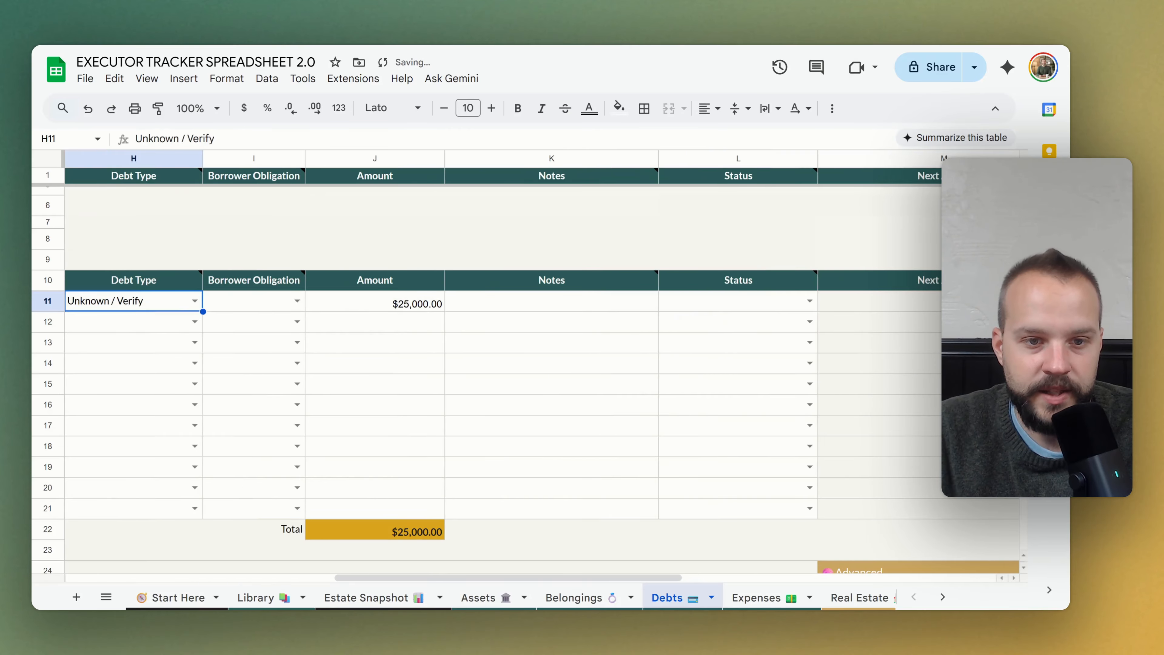
key(Tab)
key(shift+Tab)
key(shift+Tab)
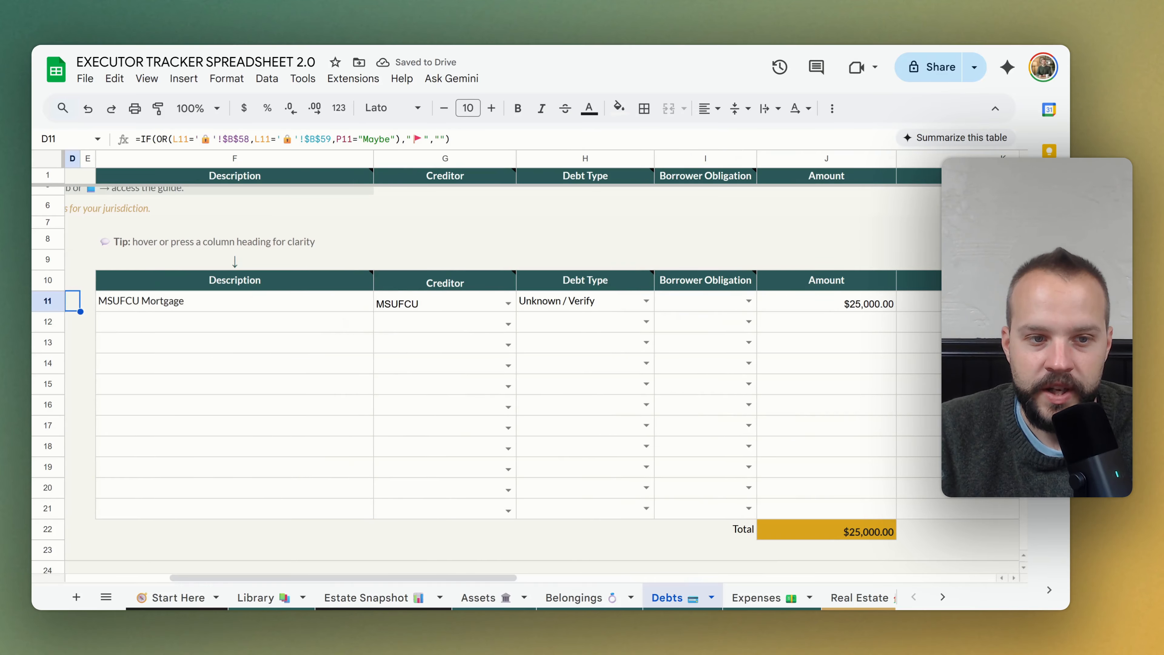
key(Tab)
key(Tab)
key(Tab)
key(Tab)
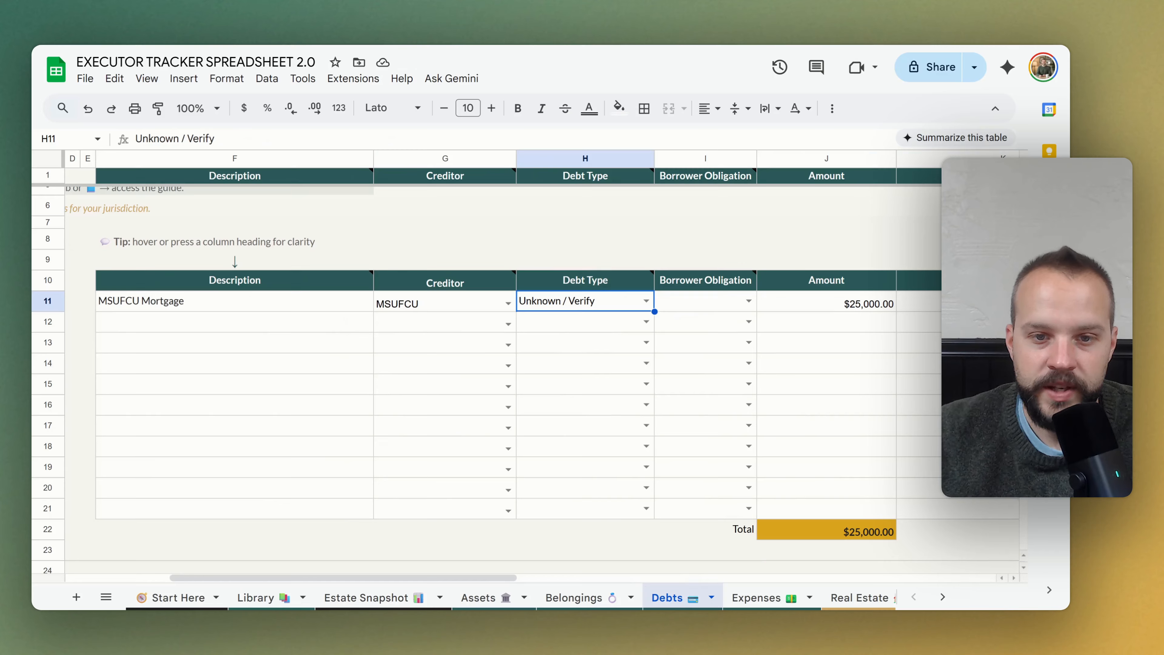
key(Return)
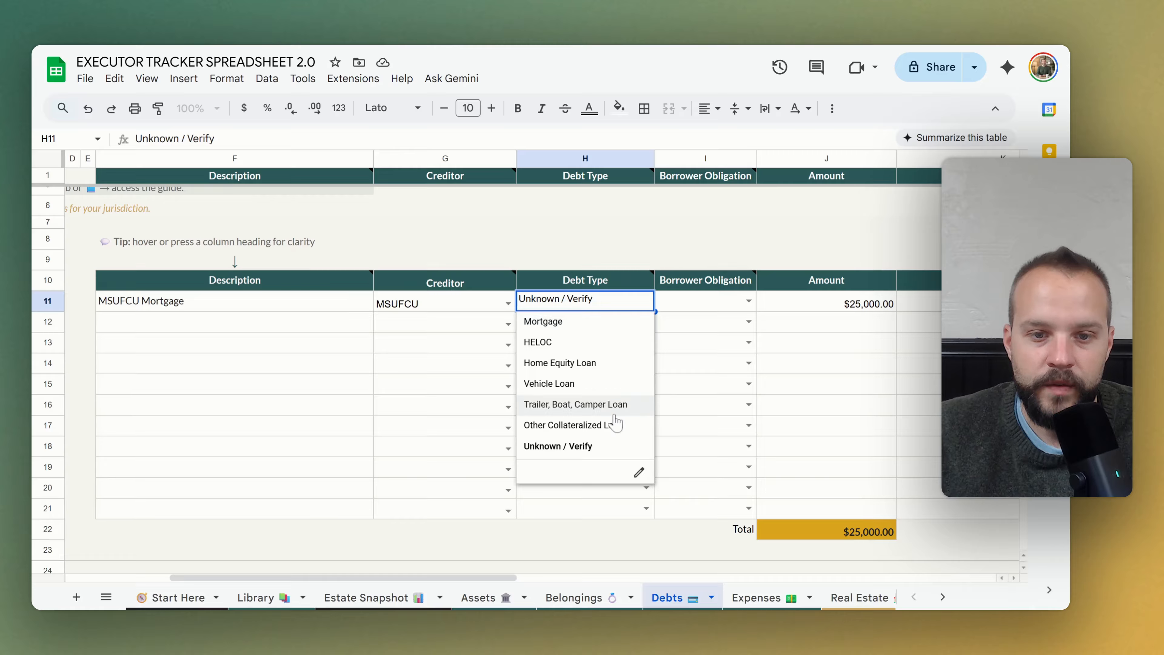
click(605, 323)
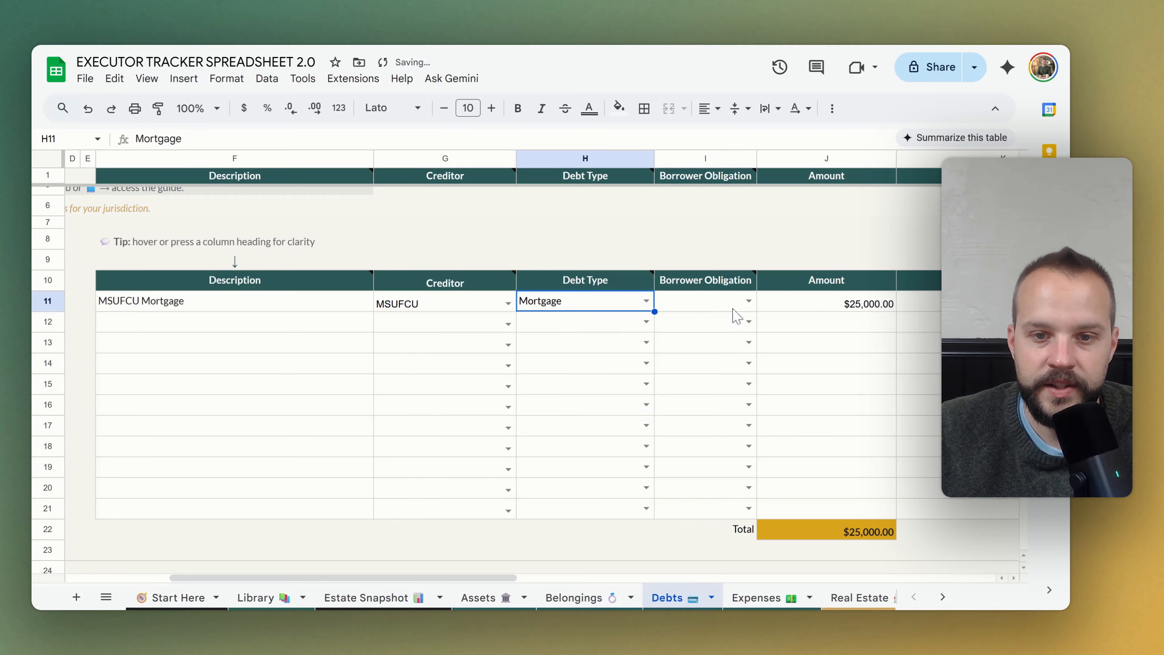
Set the borrower obligation of the MSUFCU Mortgage entry to Unknown / Verify and check its suggested next action
click(749, 301)
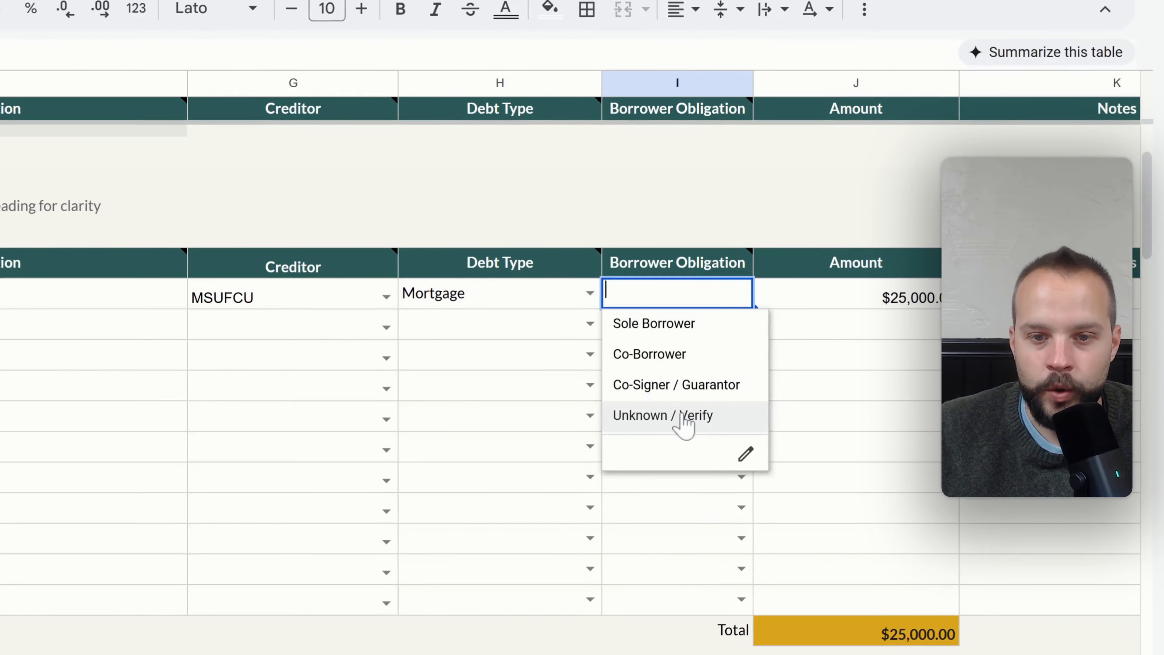
click(675, 424)
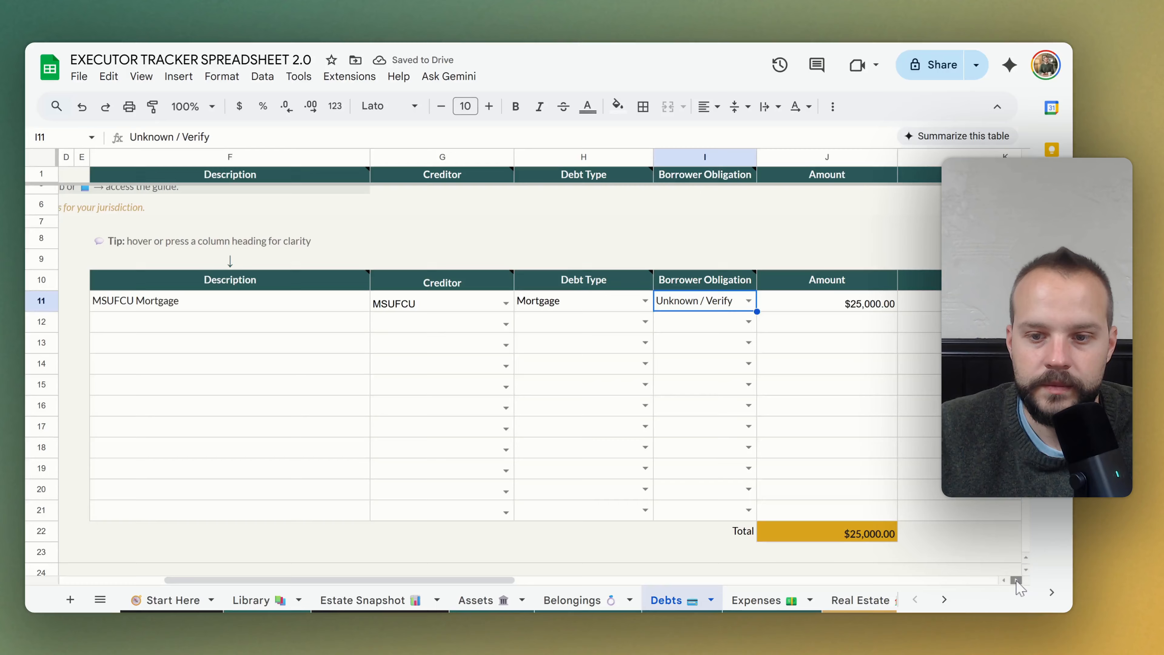
click(1017, 580)
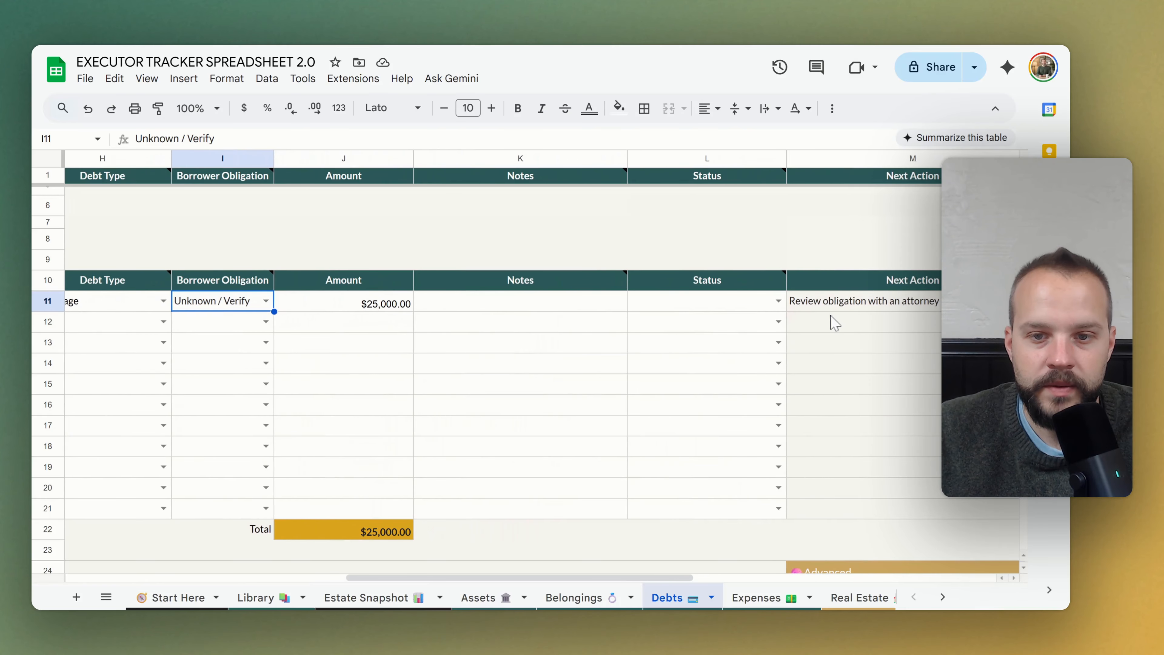
Review the available status options for the mortgage entry in row 11 without choosing one
click(779, 302)
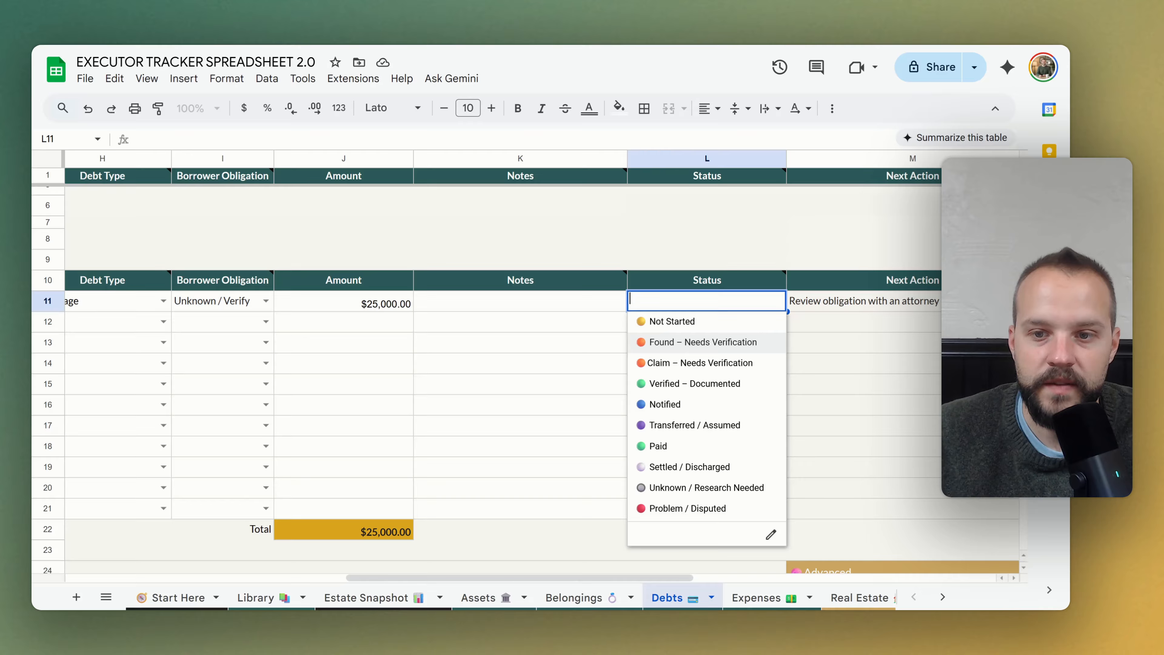
mouse_move(688, 280)
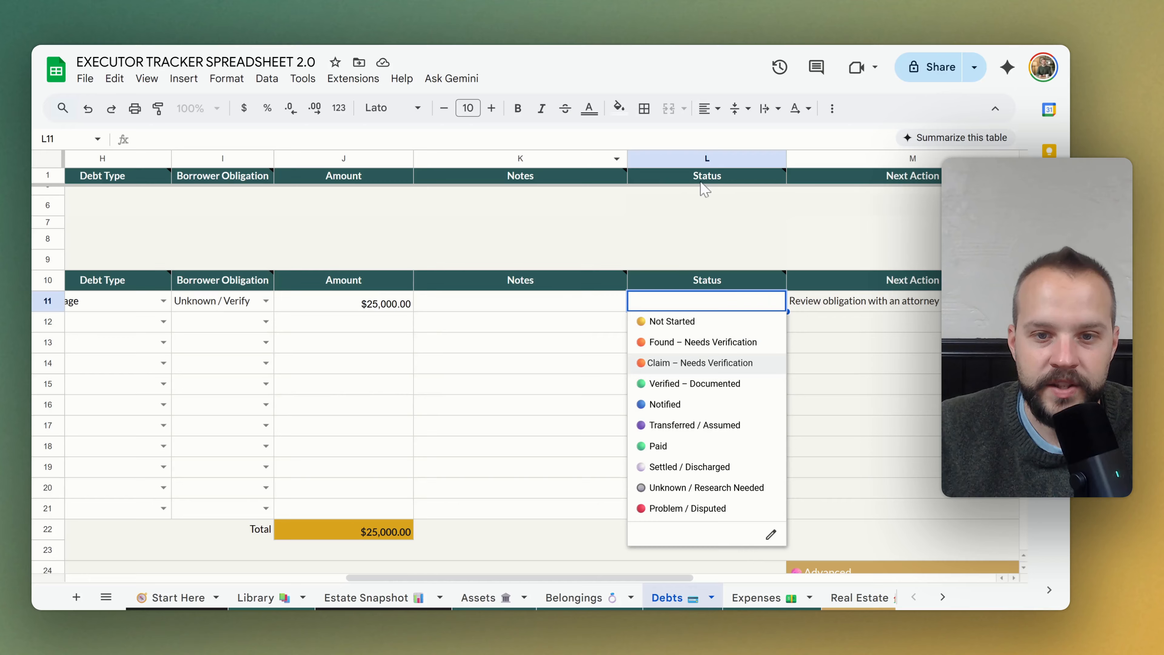
click(724, 241)
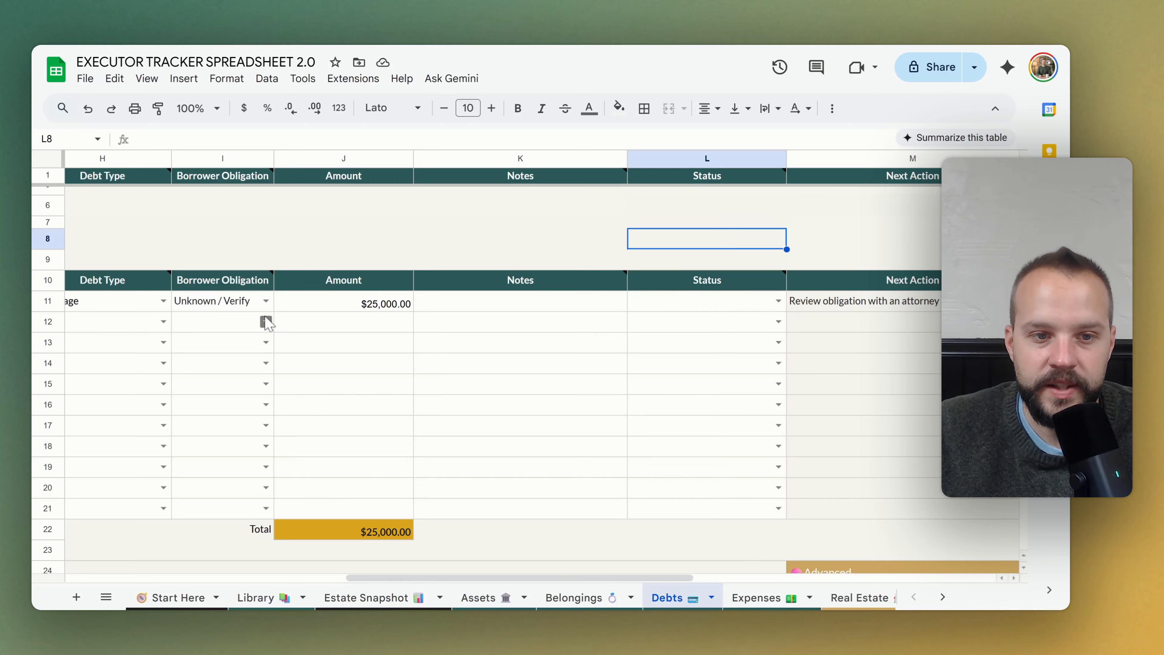
Set the borrower obligation of the mortgage entry in row 11 to Sole Borrower
click(266, 302)
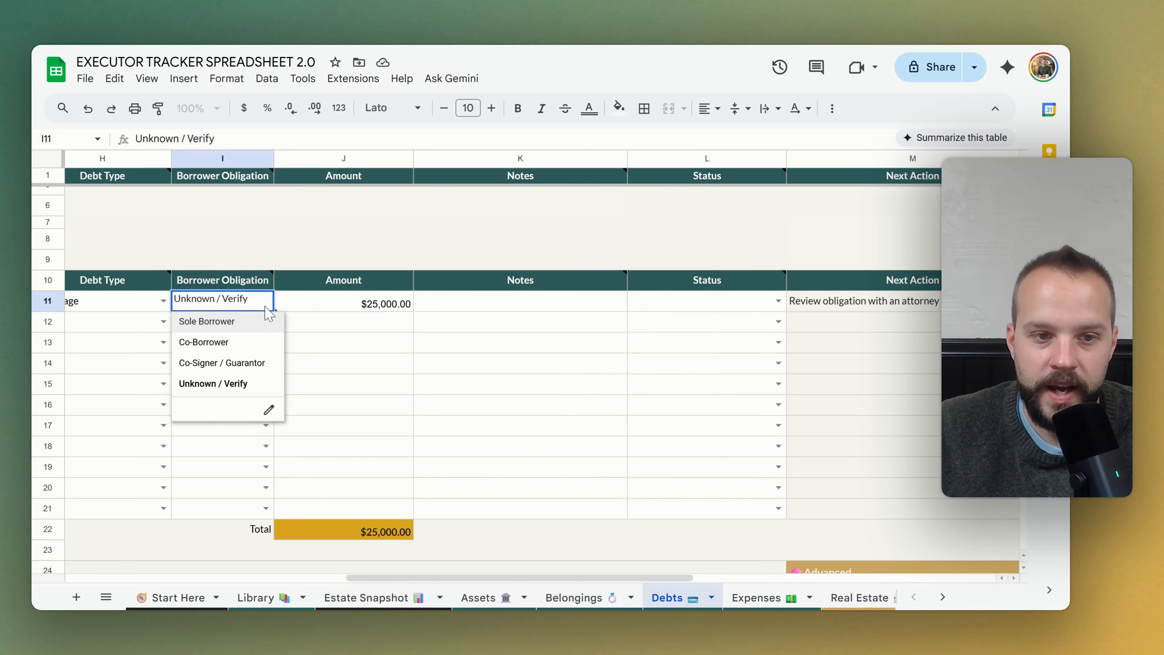
click(229, 323)
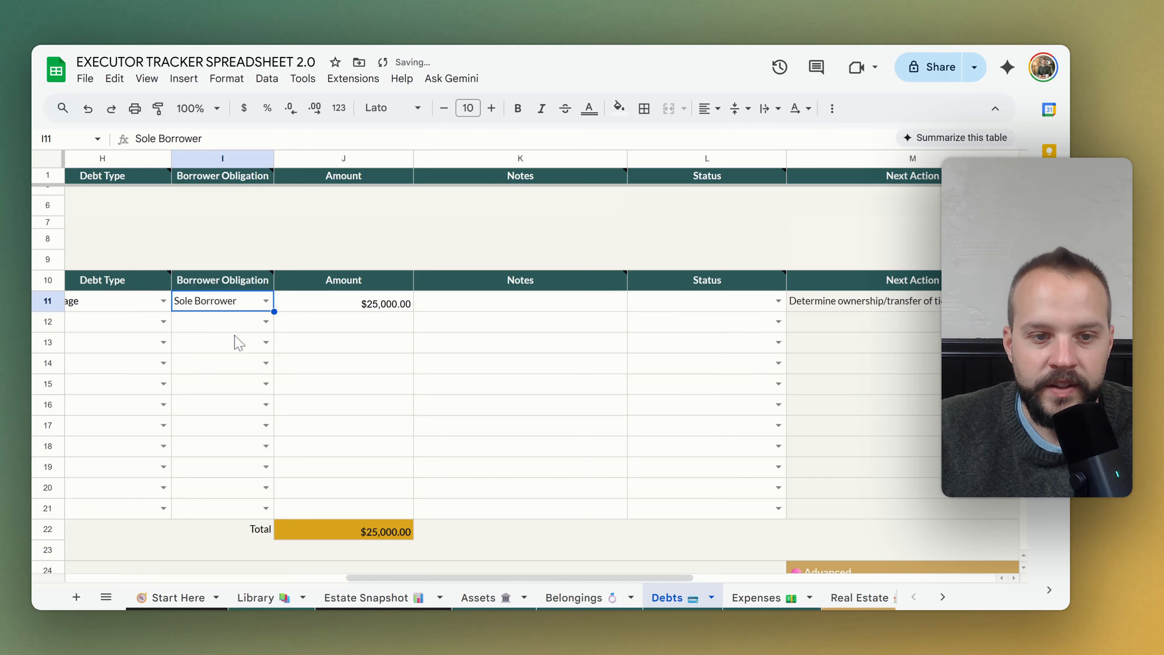
Examine the mortgage entry's next action and estate liability, and highlight the Estate Liability column from its header through row 21
drag(566, 579, 768, 575)
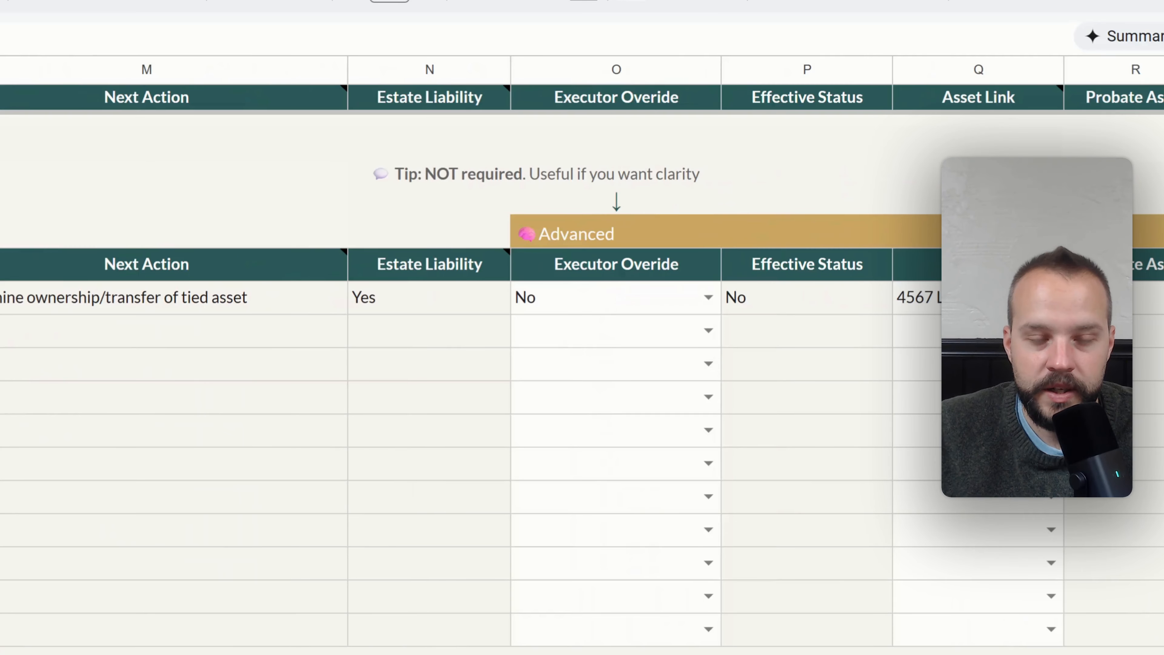
click(197, 150)
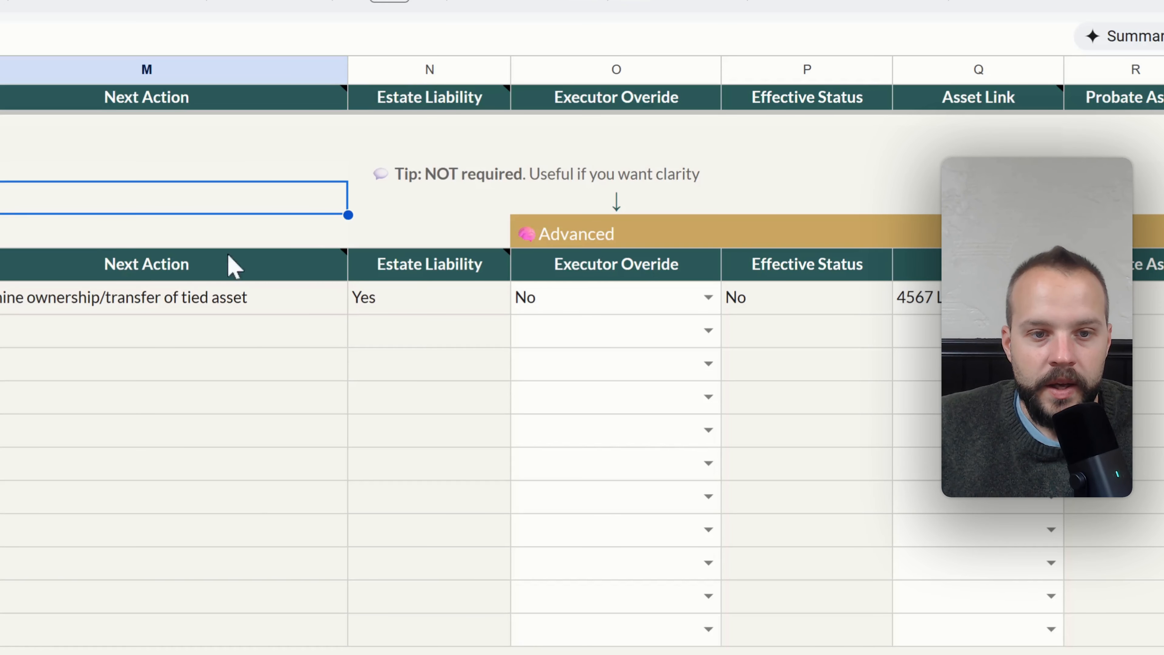
click(439, 311)
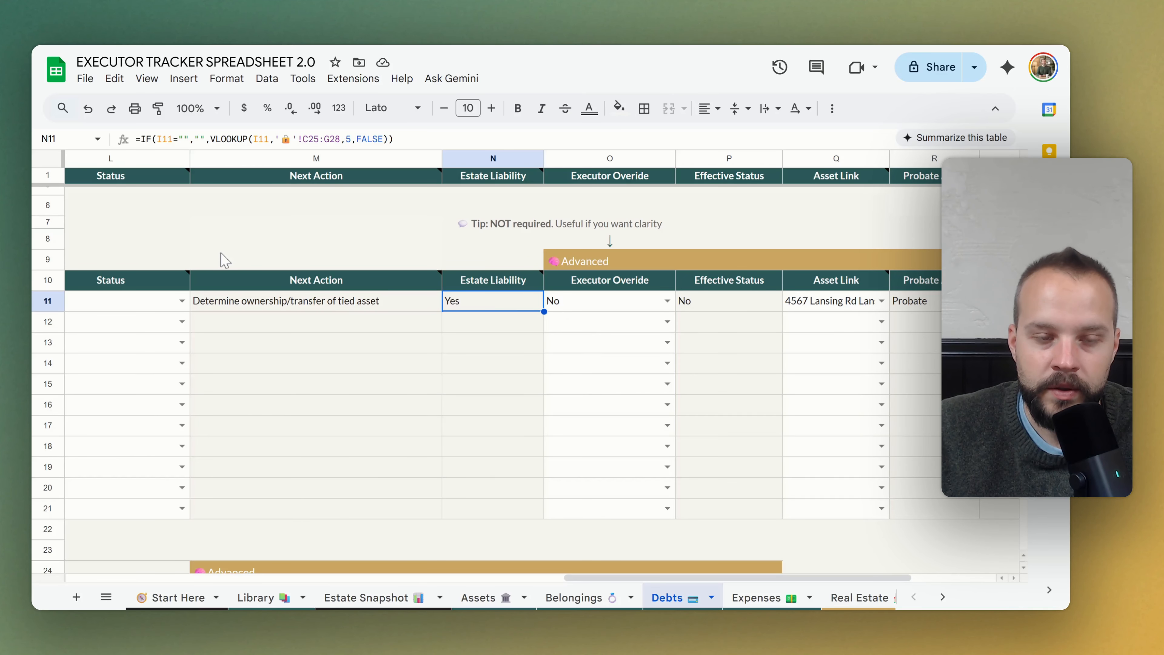
click(227, 261)
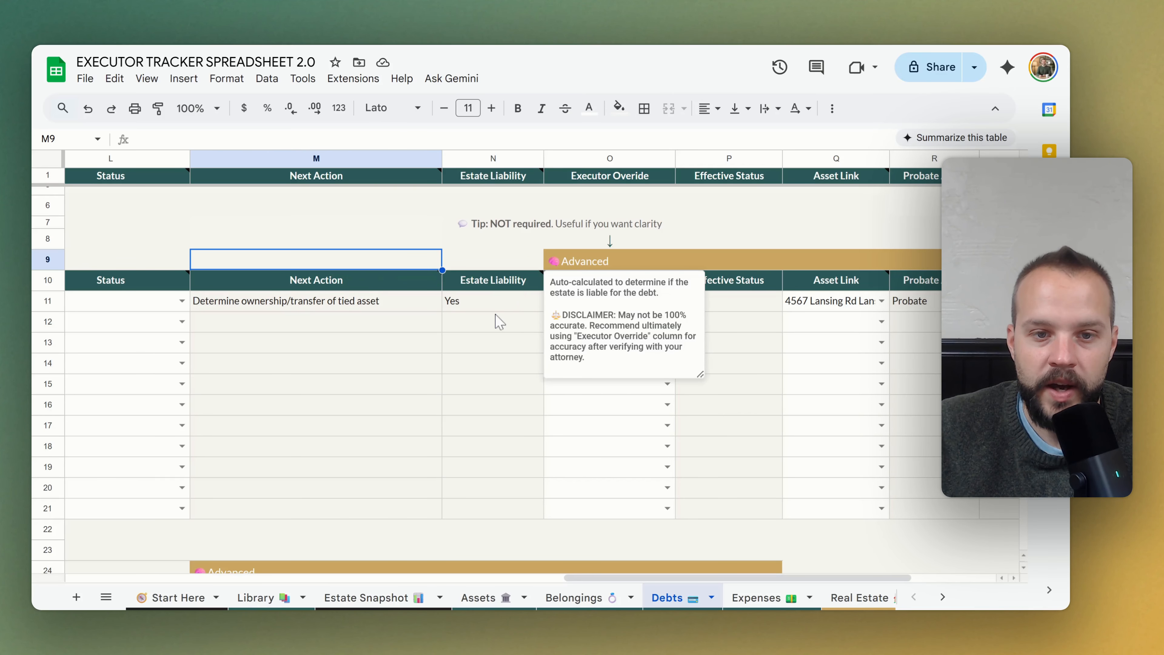
drag(494, 281, 552, 525)
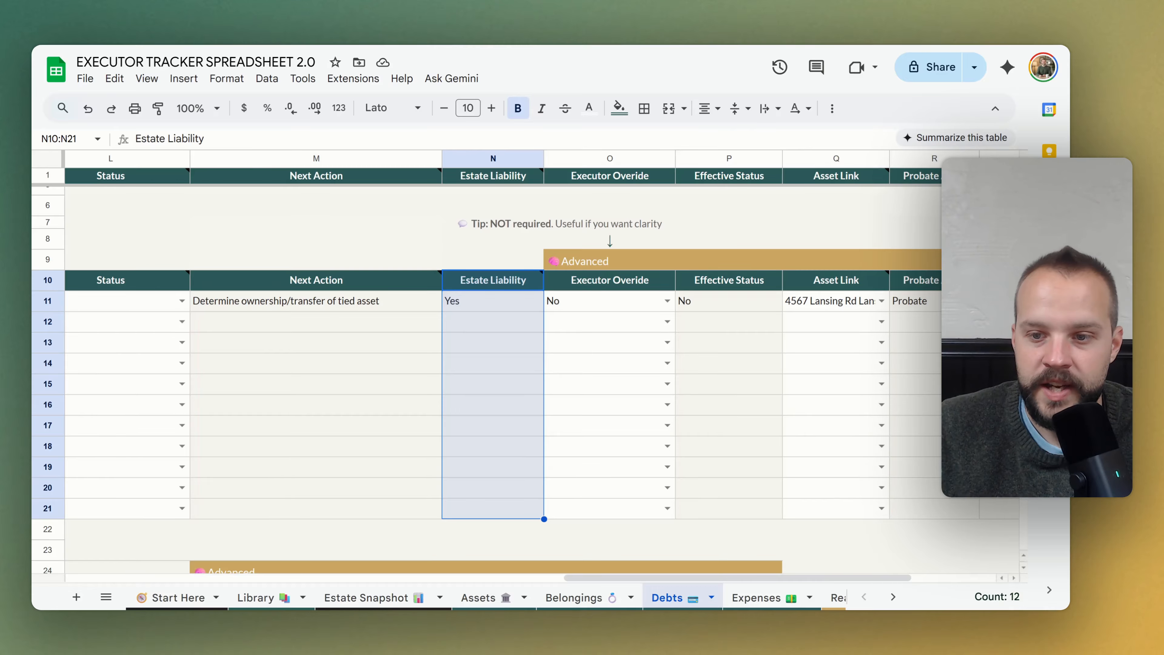
Clear the executor override of the mortgage entry in row 11 and review its available options without choosing one
click(580, 305)
key(Delete)
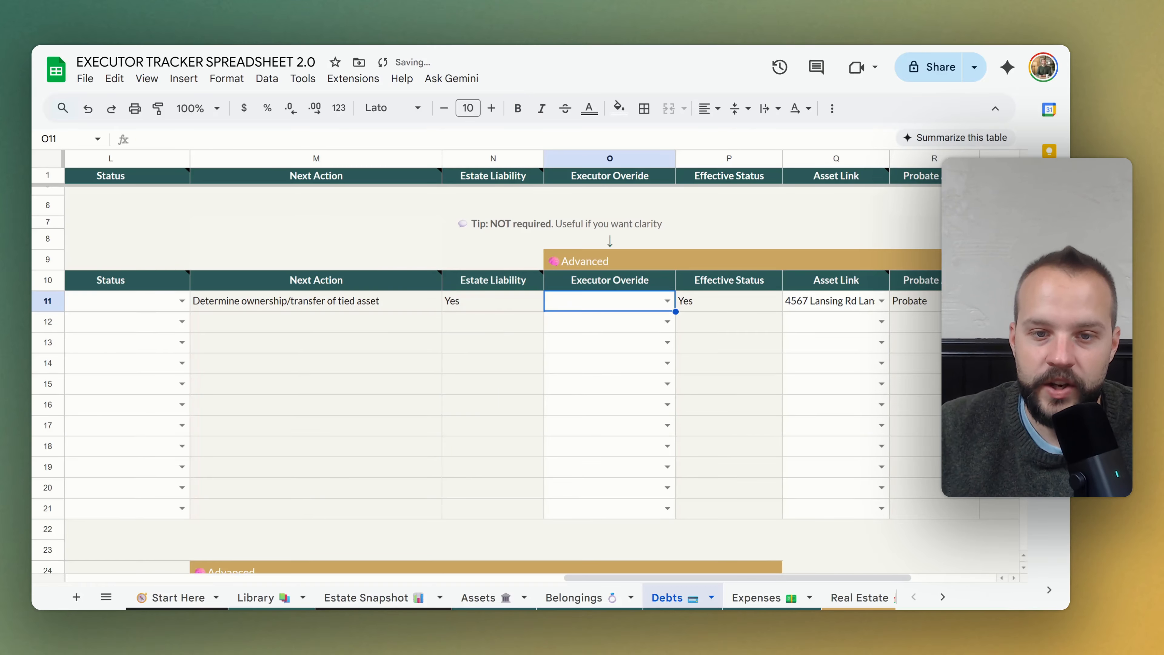
click(668, 303)
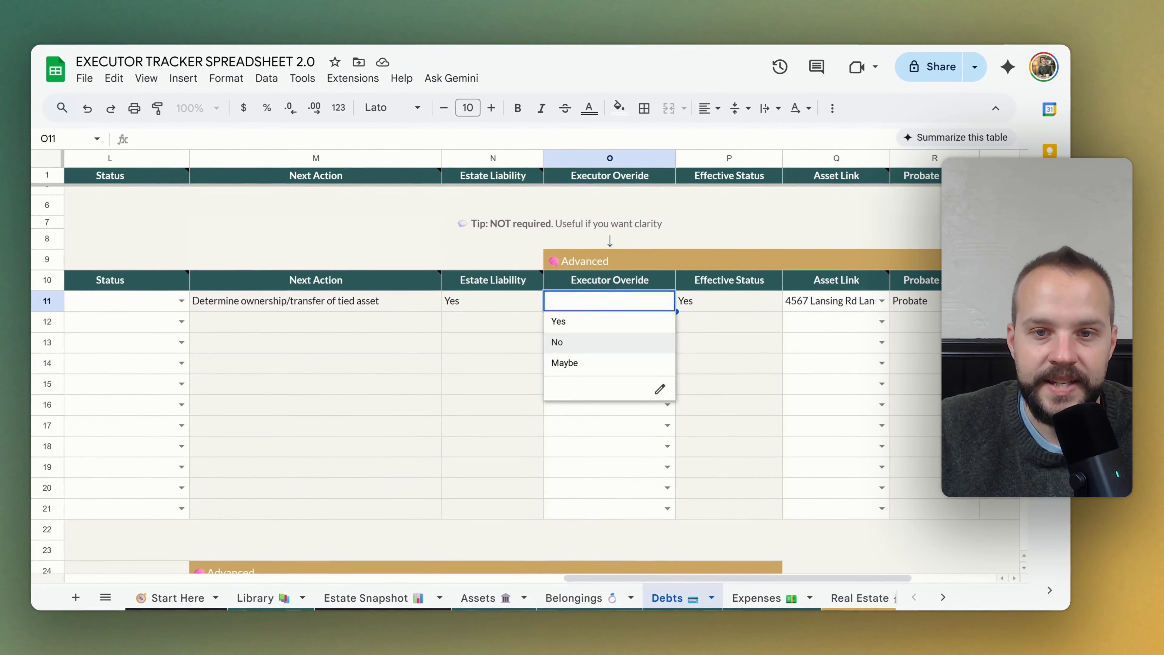
click(234, 243)
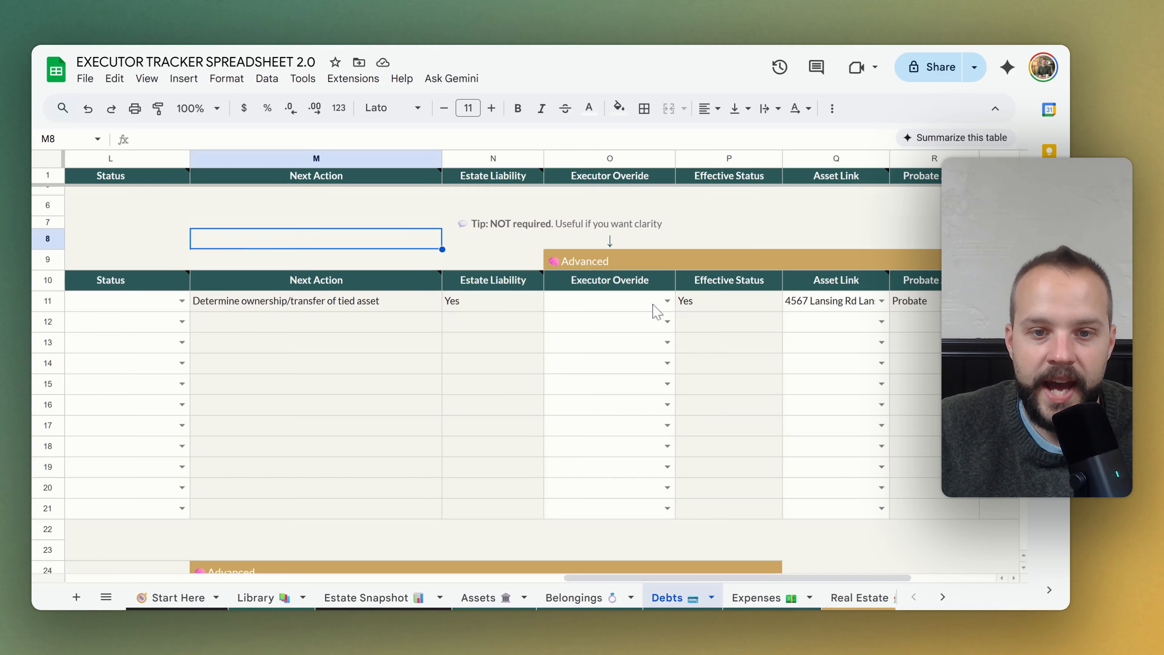
Set the executor override of the mortgage entry in row 11 to Yes
click(663, 303)
click(667, 302)
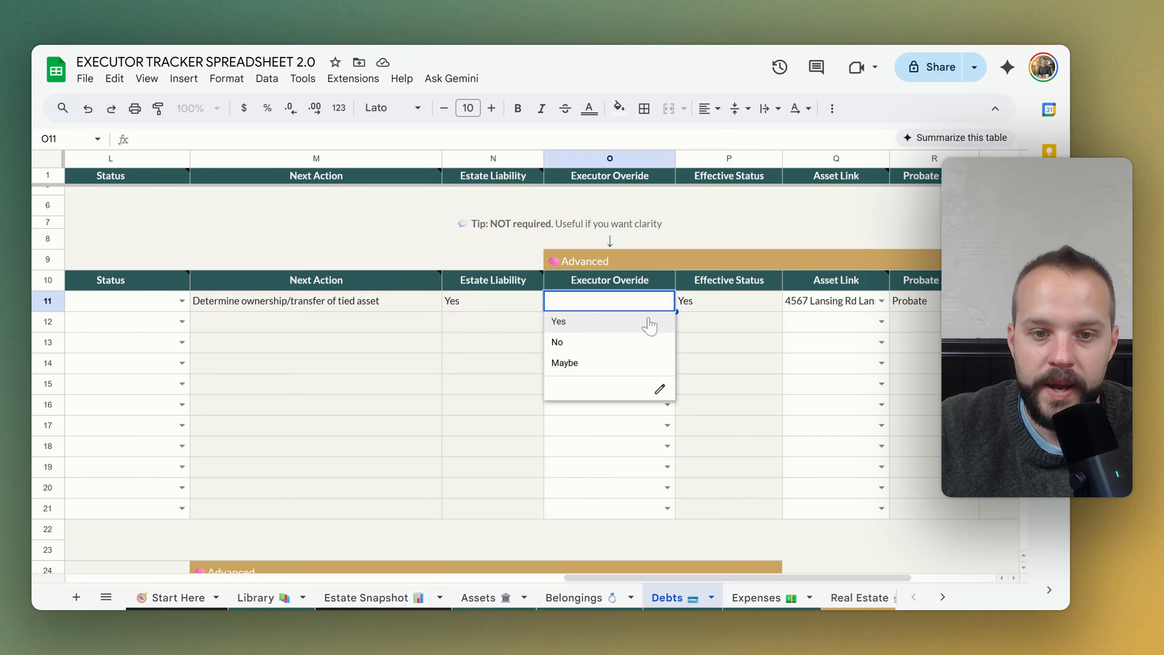
click(605, 331)
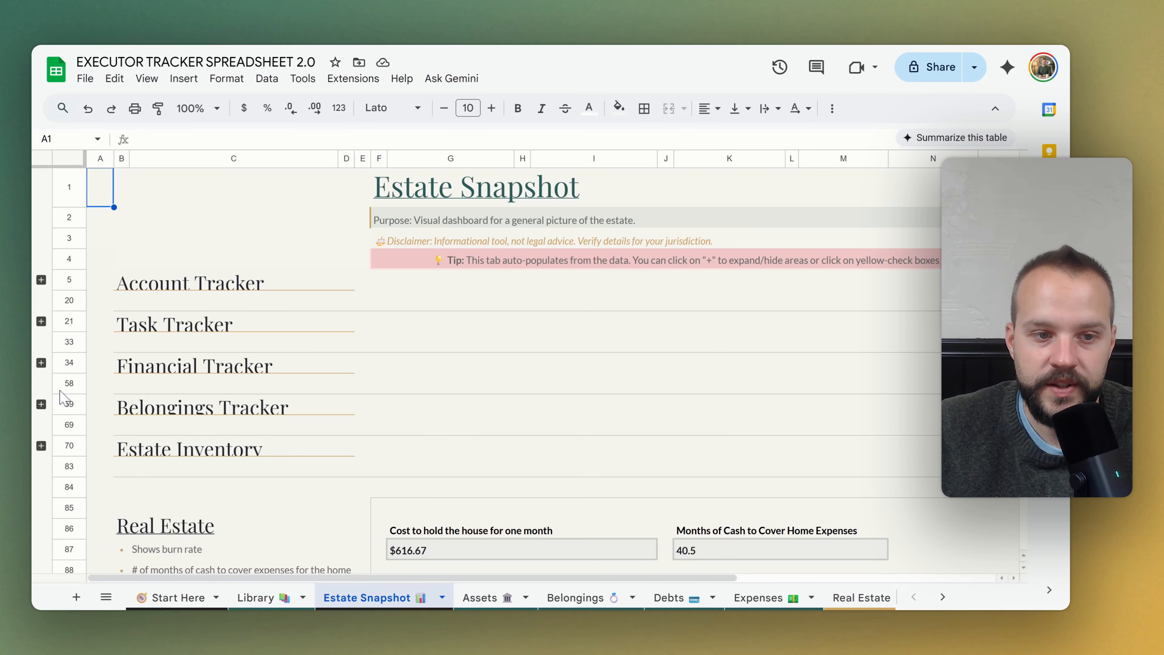
Expand the Financial Tracker on the Estate Snapshot sheet and highlight the Total Debts values from Estate Liability through Unknown, rows 47 to 51
click(41, 362)
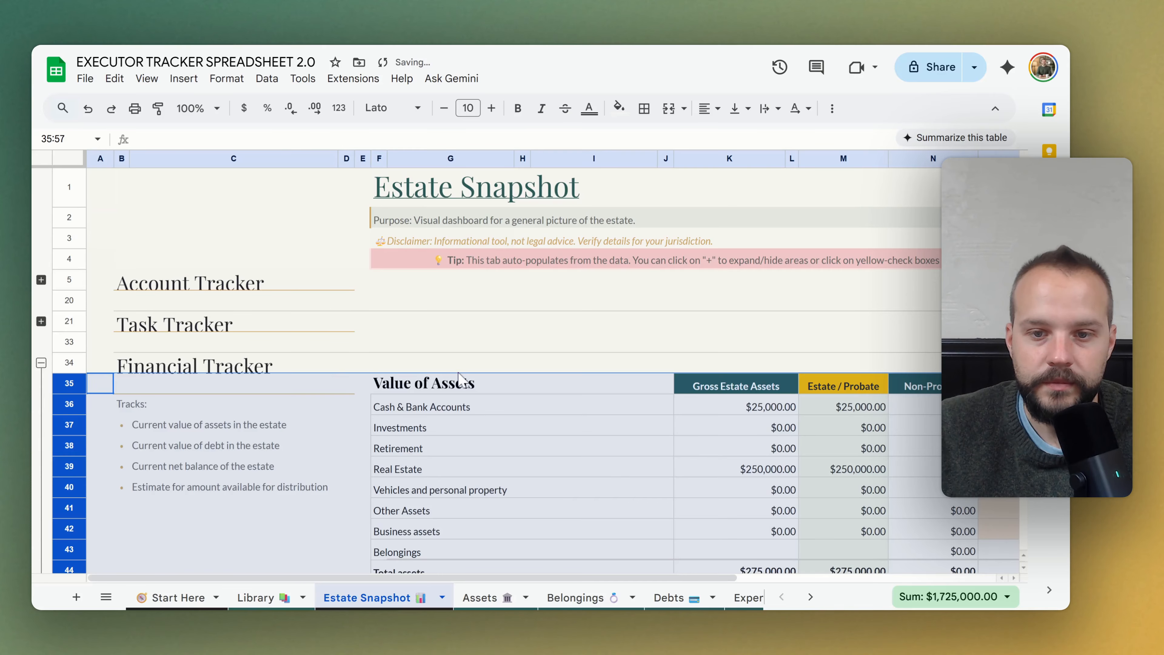
scroll(462, 377, down, 6)
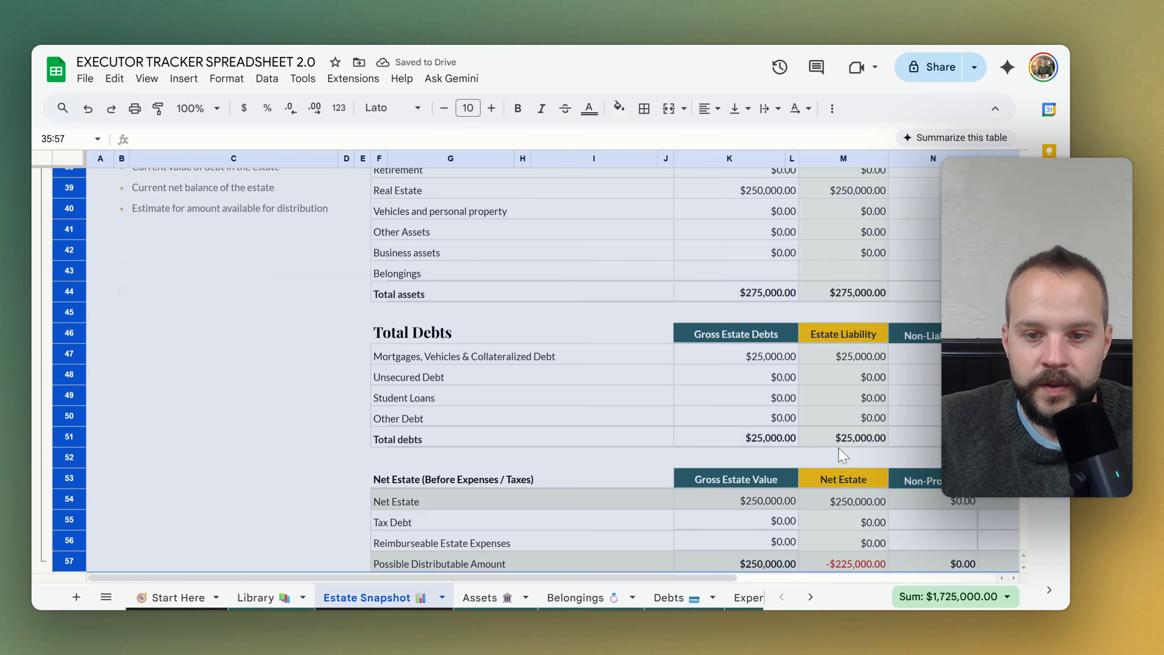
click(756, 415)
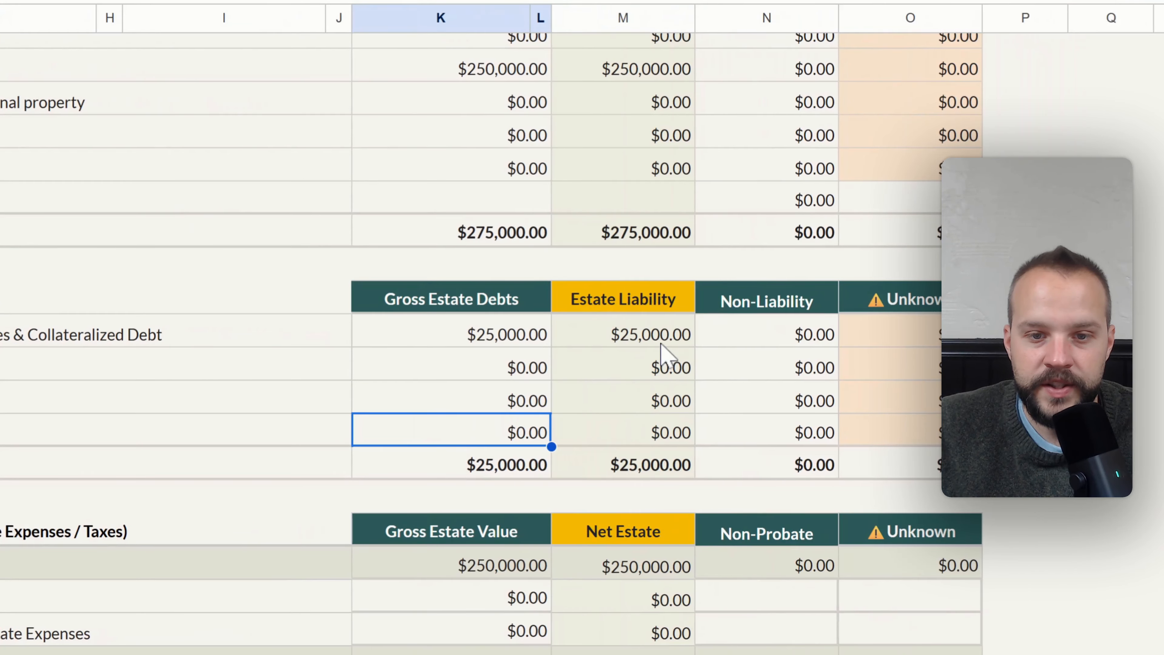
drag(665, 333, 914, 472)
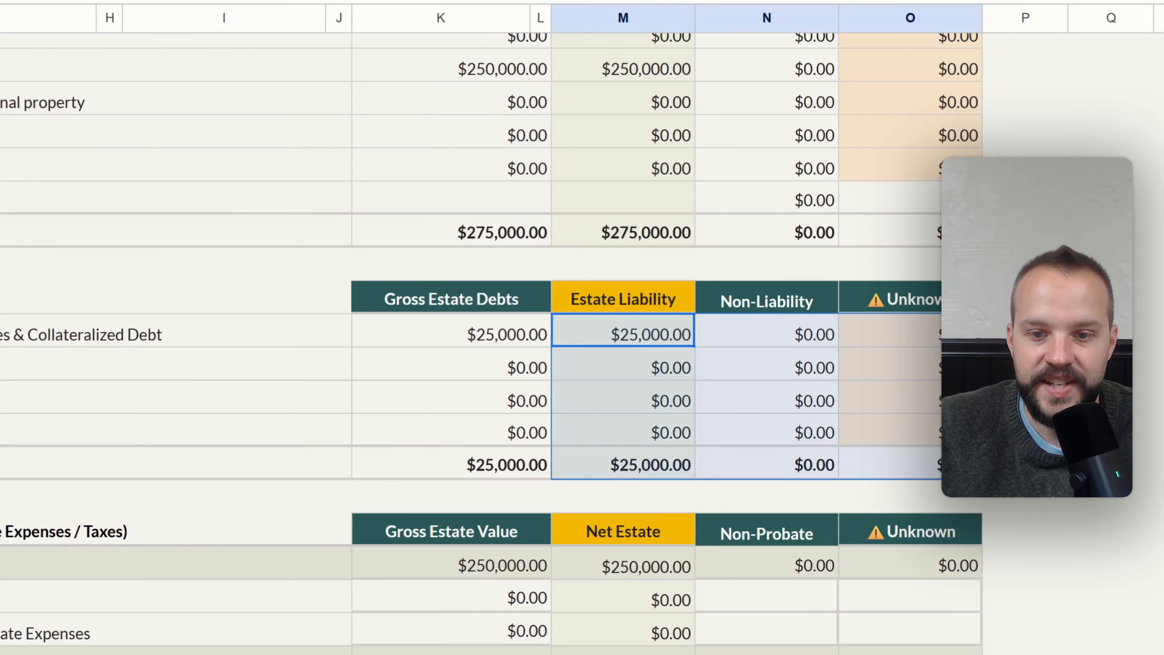